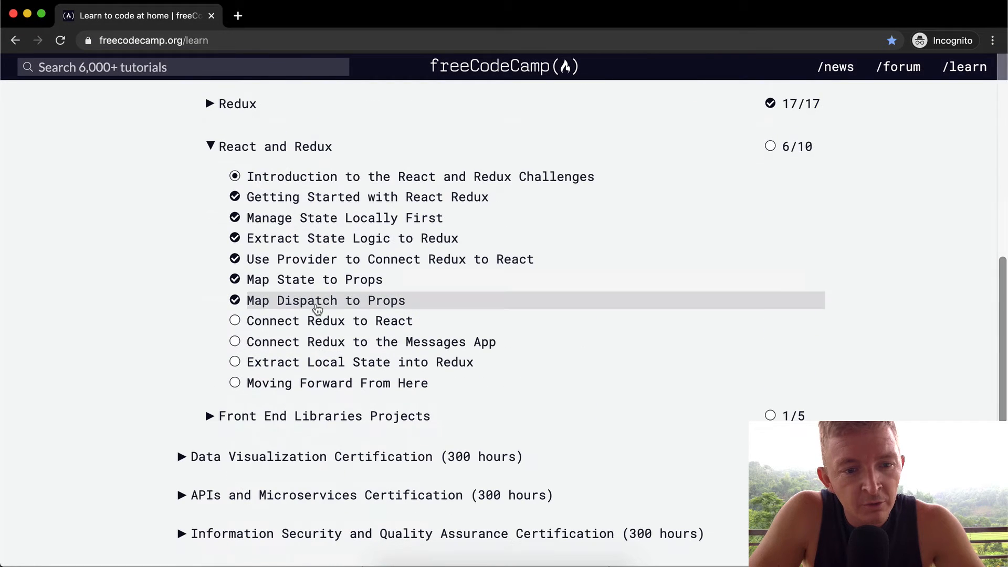
Open the 'Connect Redux to React' challenge from the React and Redux lesson list.
{"action": "left_click", "coordinate": [315, 320]}
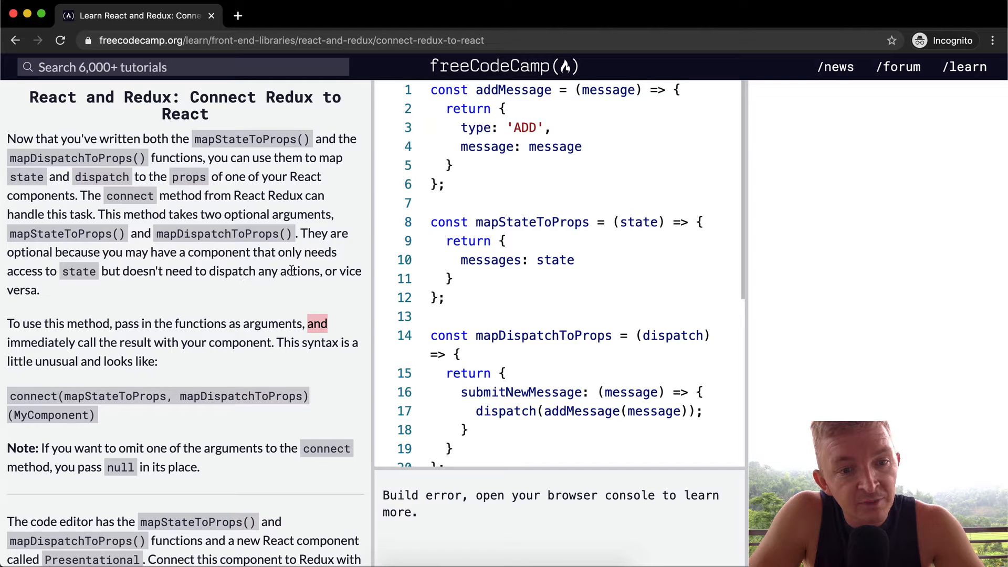
{"action": "scroll", "coordinate": [112, 317], "scroll_direction": "down", "scroll_amount": 5}
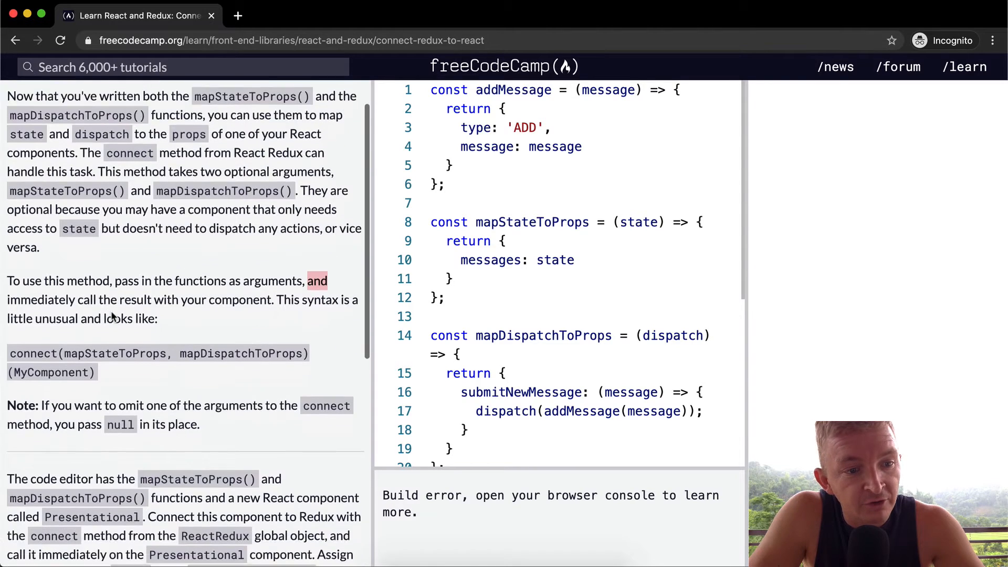
{"action": "scroll", "coordinate": [112, 317], "scroll_direction": "down", "scroll_amount": 5}
{"action": "scroll", "coordinate": [112, 317], "scroll_direction": "down", "scroll_amount": 3}
{"action": "scroll", "coordinate": [113, 317], "scroll_direction": "down", "scroll_amount": 1}
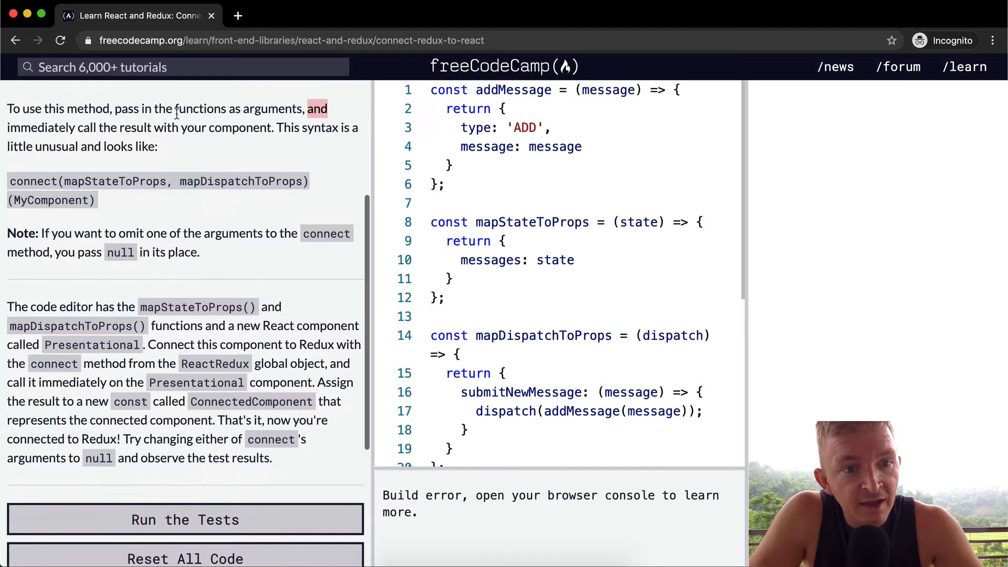
{"action": "left_click", "coordinate": [198, 114]}
{"action": "scroll", "coordinate": [232, 111], "scroll_direction": "up", "scroll_amount": 2}
{"action": "scroll", "coordinate": [232, 111], "scroll_direction": "up", "scroll_amount": 3}
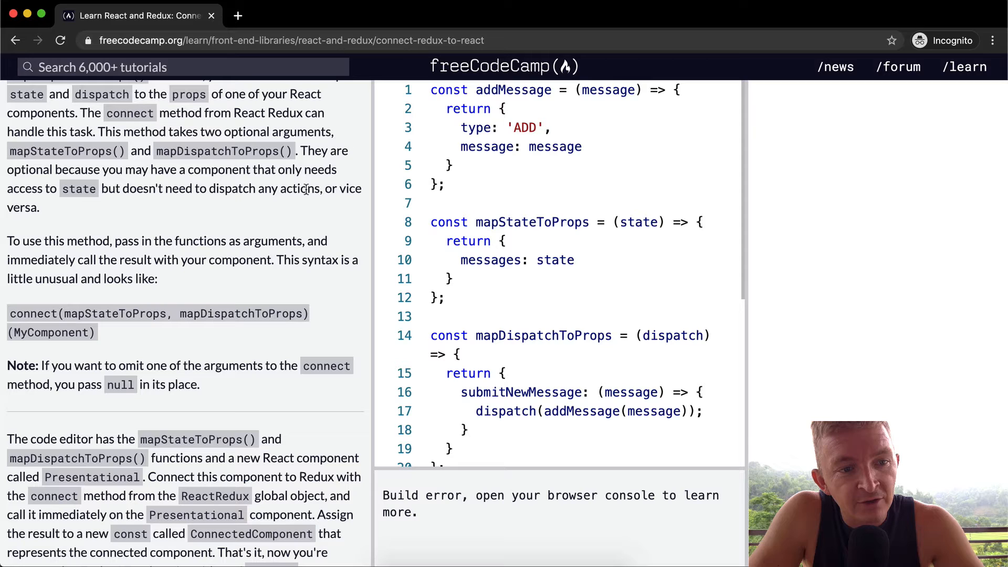
{"action": "left_click_drag", "start_coordinate": [41, 207], "coordinate": [300, 151]}
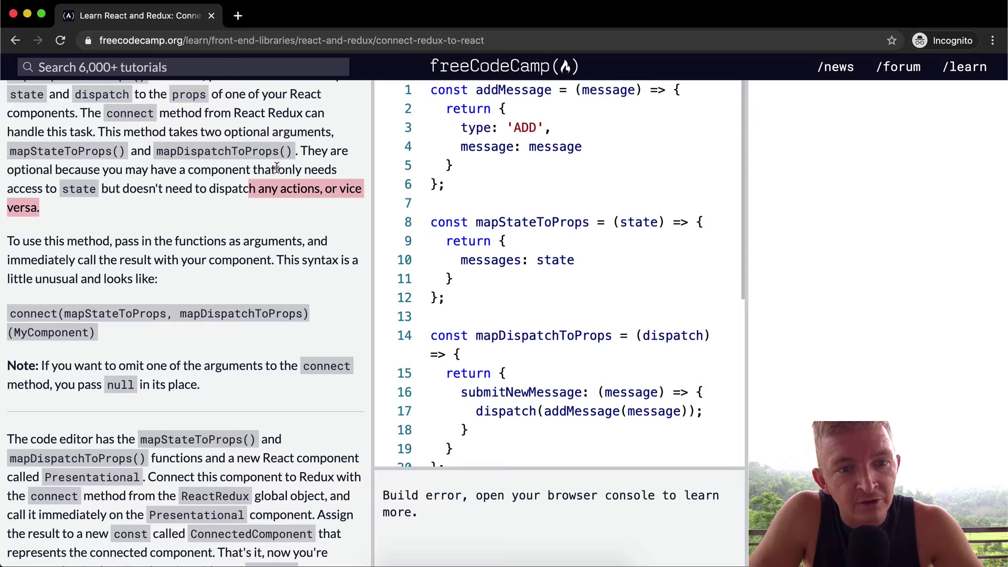
{"action": "left_click", "coordinate": [299, 152]}
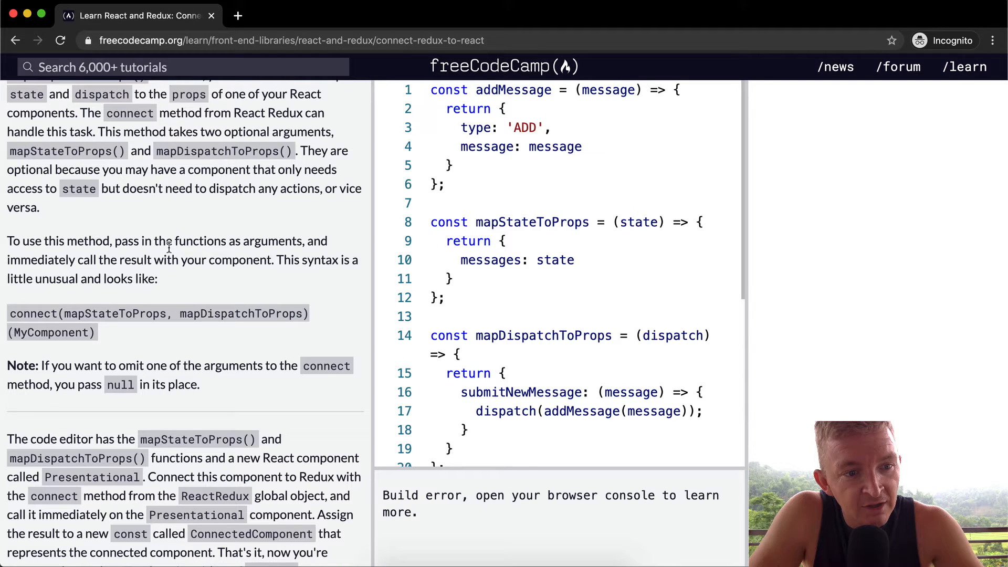
{"action": "scroll", "coordinate": [168, 249], "scroll_direction": "down", "scroll_amount": 3}
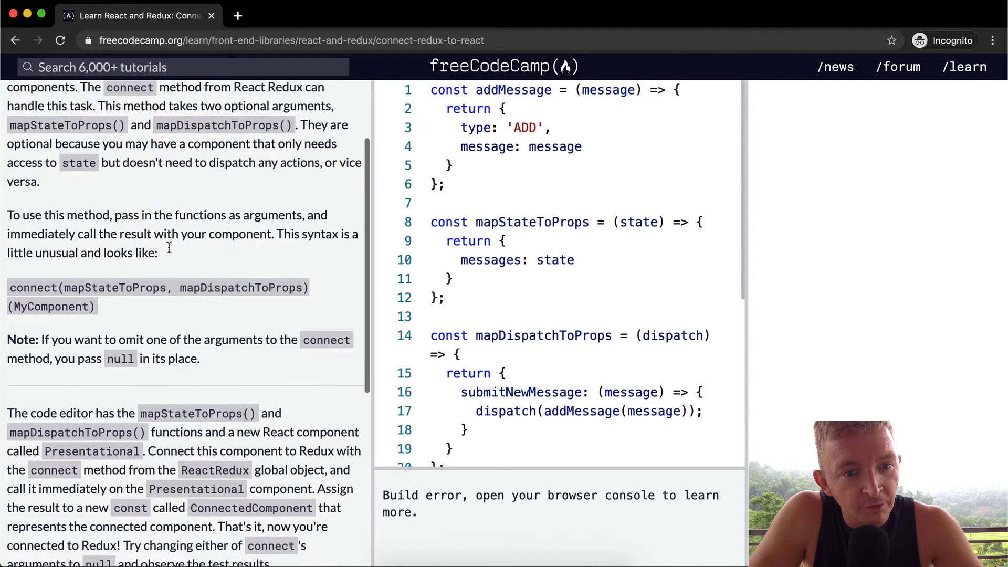
{"action": "scroll", "coordinate": [168, 248], "scroll_direction": "down", "scroll_amount": 2}
{"action": "scroll", "coordinate": [147, 259], "scroll_direction": "down", "scroll_amount": 1}
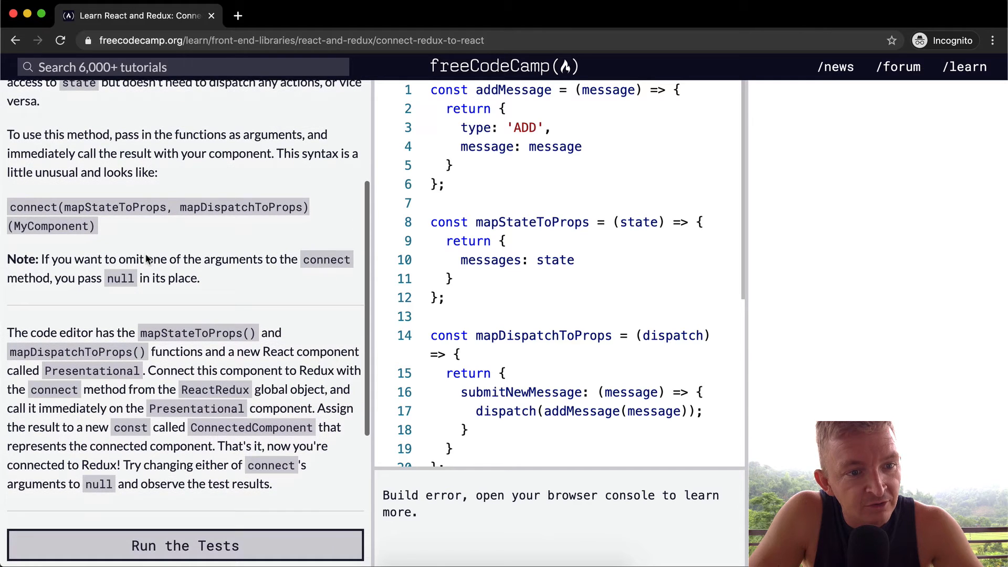
{"action": "double_click", "coordinate": [98, 207]}
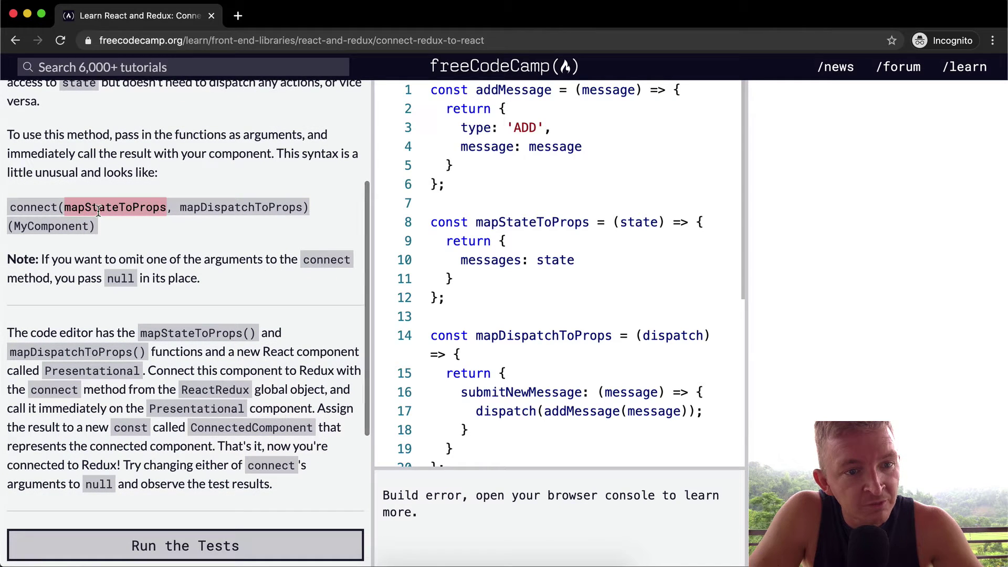
{"action": "double_click", "coordinate": [273, 207]}
{"action": "left_click_drag", "start_coordinate": [98, 228], "coordinate": [8, 207]}
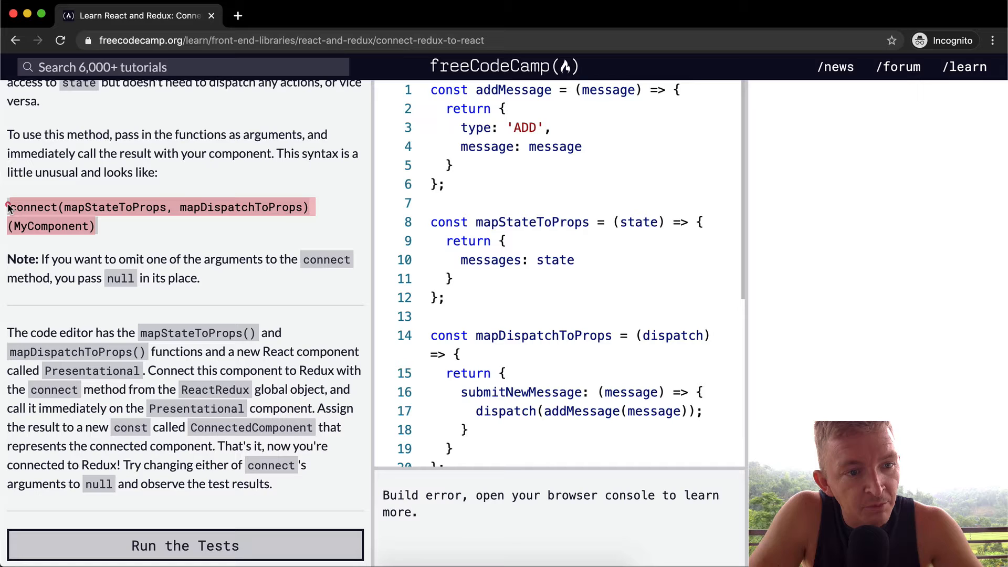
{"action": "scroll", "coordinate": [135, 216], "scroll_direction": "down", "scroll_amount": 1}
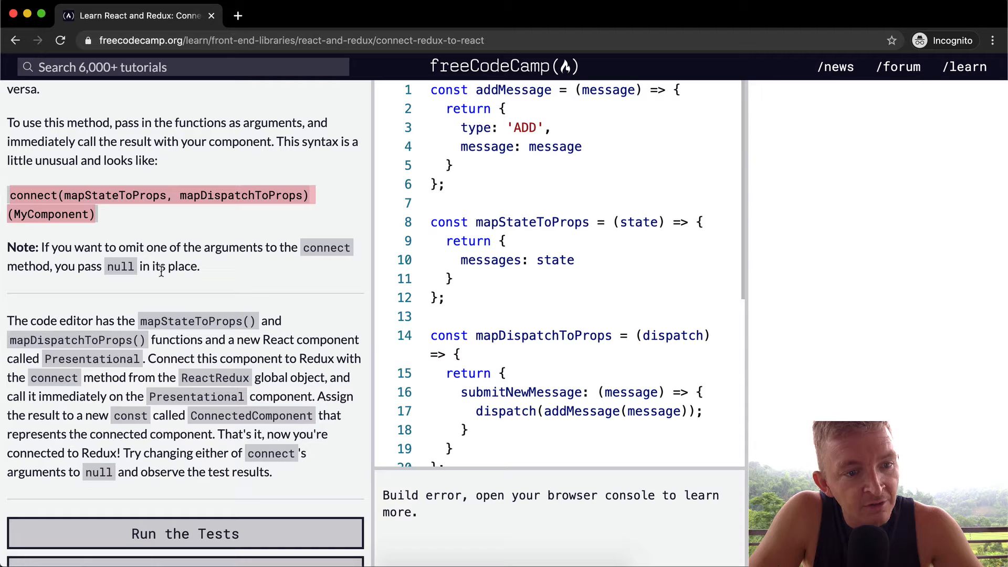
{"action": "scroll", "coordinate": [227, 275], "scroll_direction": "down", "scroll_amount": 3}
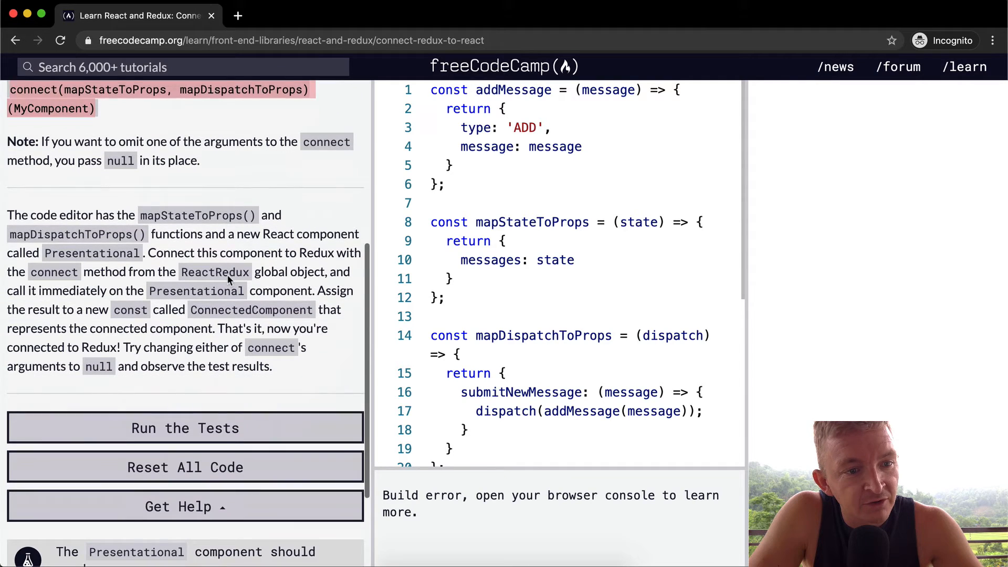
{"action": "scroll", "coordinate": [227, 275], "scroll_direction": "down", "scroll_amount": 3}
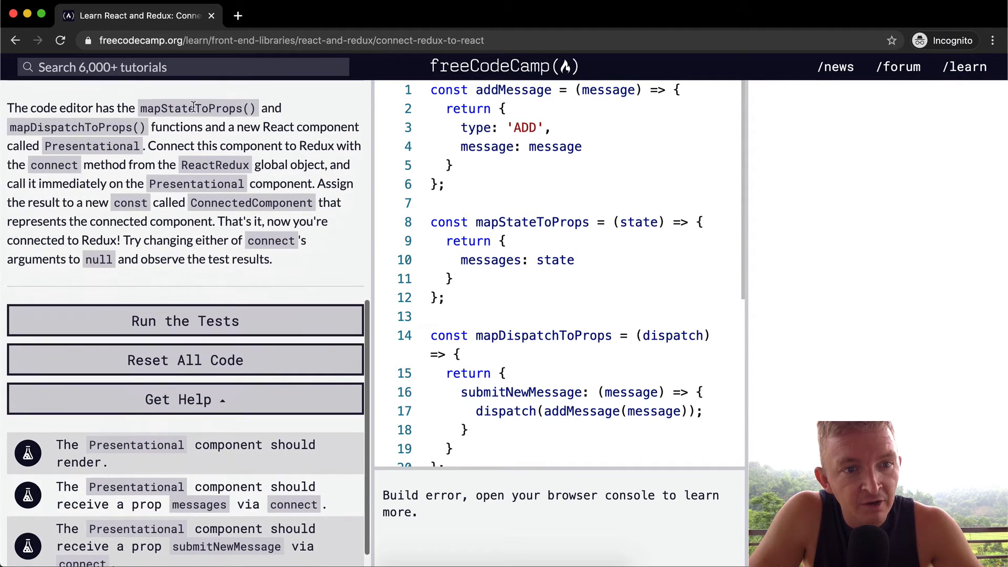
{"action": "mouse_move", "coordinate": [587, 299]}
{"action": "left_mouse_down"}
{"action": "mouse_move", "coordinate": [551, 197]}
{"action": "mouse_move", "coordinate": [551, 209]}
{"action": "left_mouse_up"}
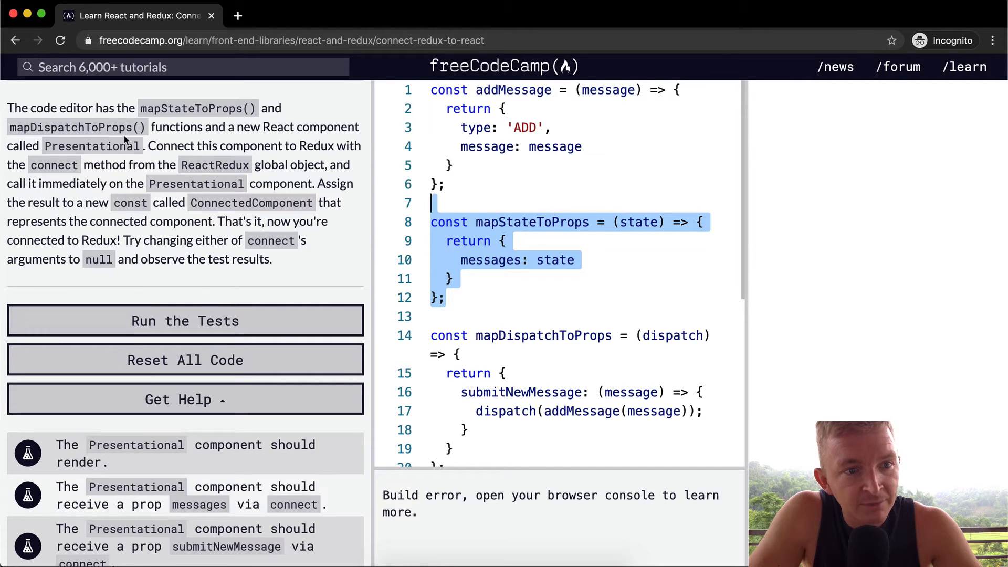
{"action": "scroll", "coordinate": [494, 399], "scroll_direction": "down", "scroll_amount": 1}
{"action": "scroll", "coordinate": [495, 399], "scroll_direction": "down", "scroll_amount": 2}
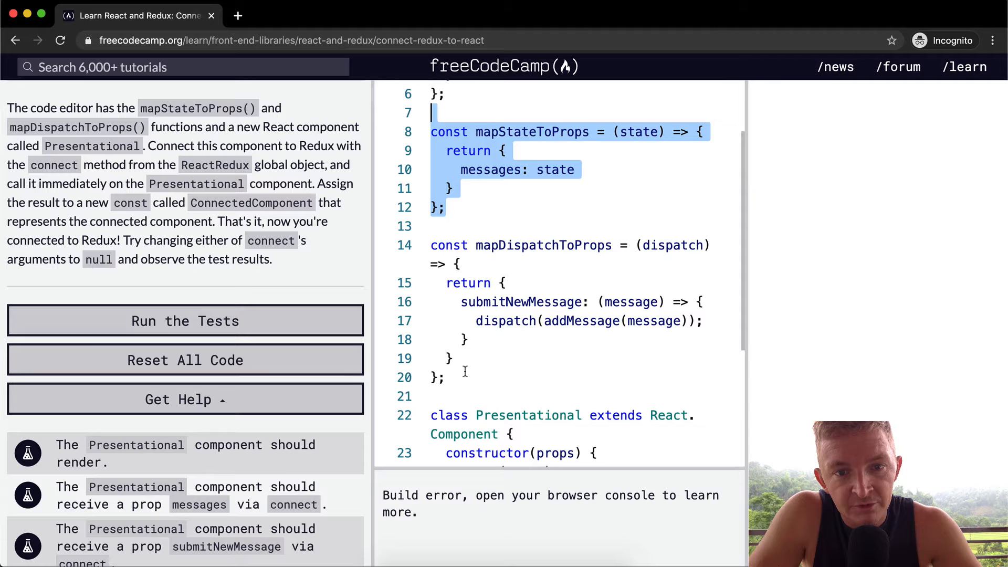
{"action": "left_click_drag", "start_coordinate": [446, 378], "coordinate": [432, 222]}
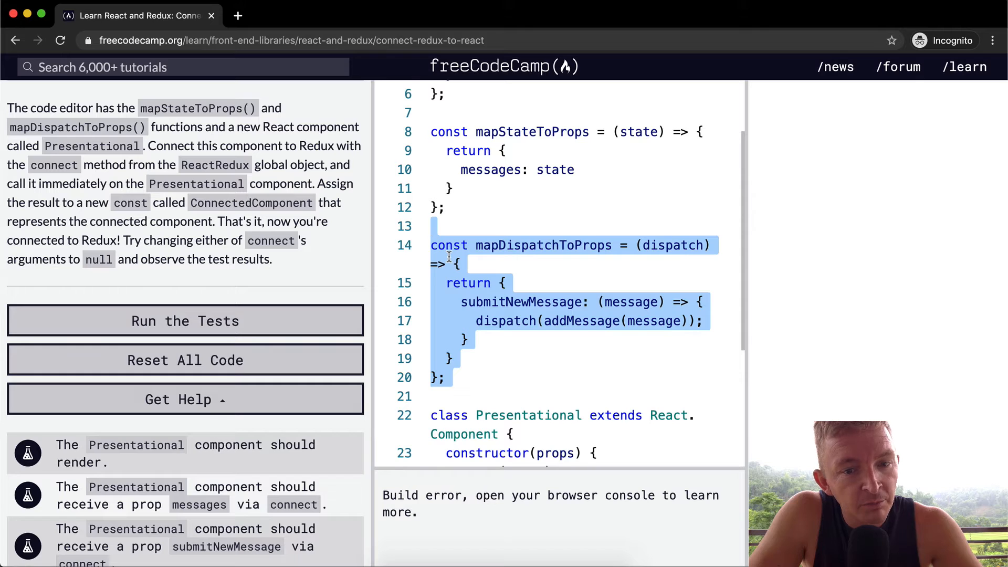
{"action": "scroll", "coordinate": [448, 257], "scroll_direction": "down", "scroll_amount": 2}
{"action": "scroll", "coordinate": [449, 258], "scroll_direction": "down", "scroll_amount": 3}
{"action": "scroll", "coordinate": [448, 256], "scroll_direction": "down", "scroll_amount": 3}
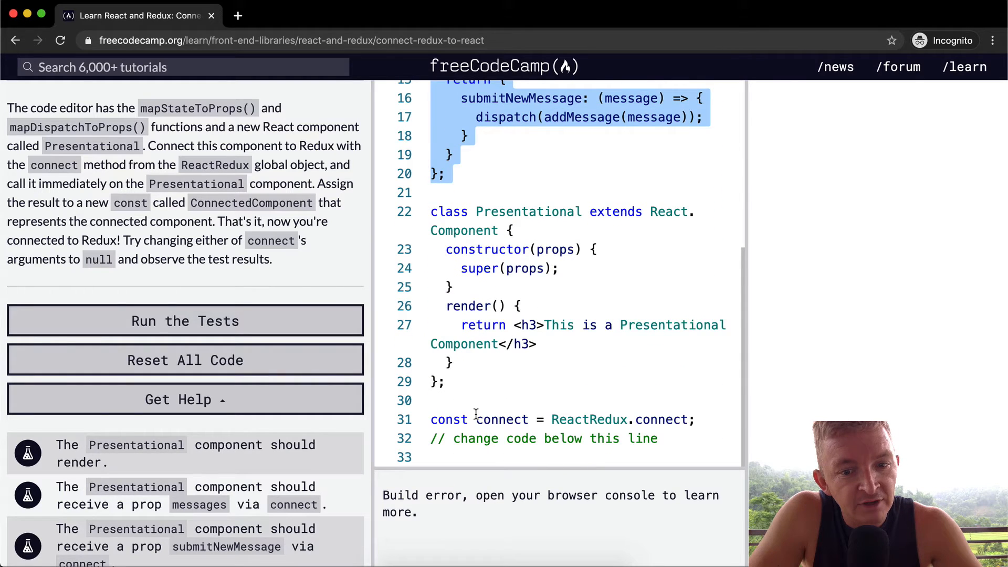
{"action": "left_click_drag", "start_coordinate": [446, 383], "coordinate": [432, 193]}
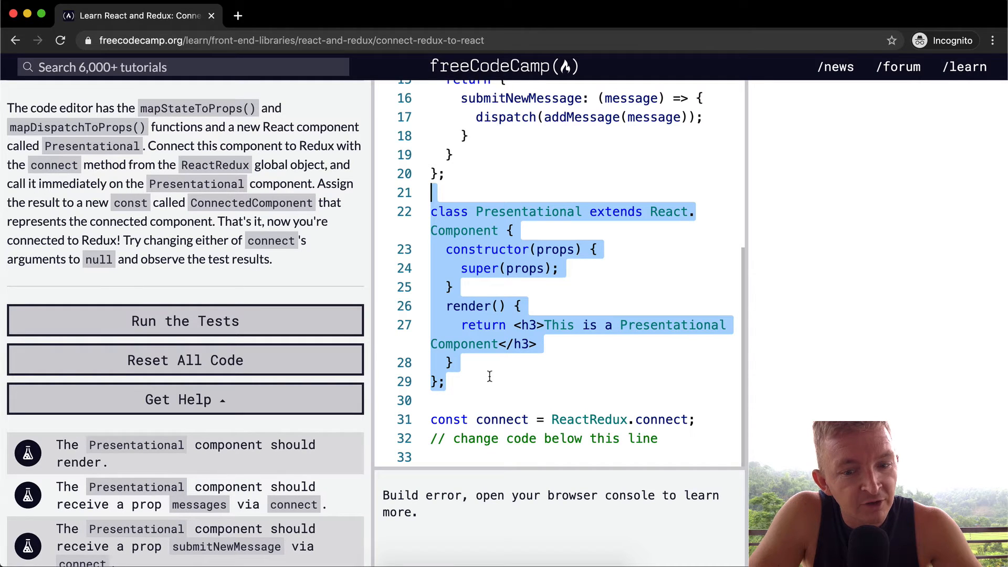
{"action": "left_click", "coordinate": [528, 452]}
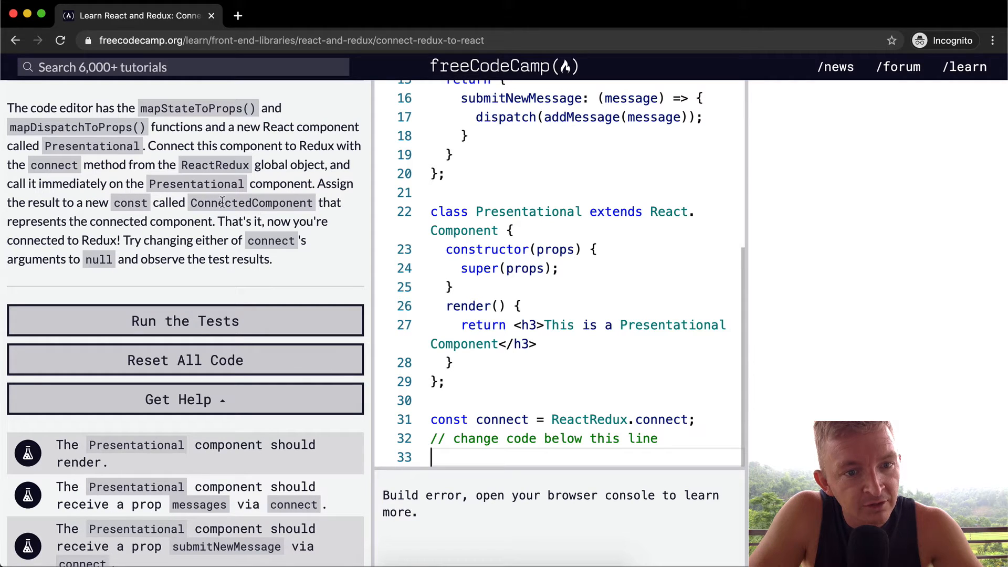
{"action": "type", "text": "cons"}
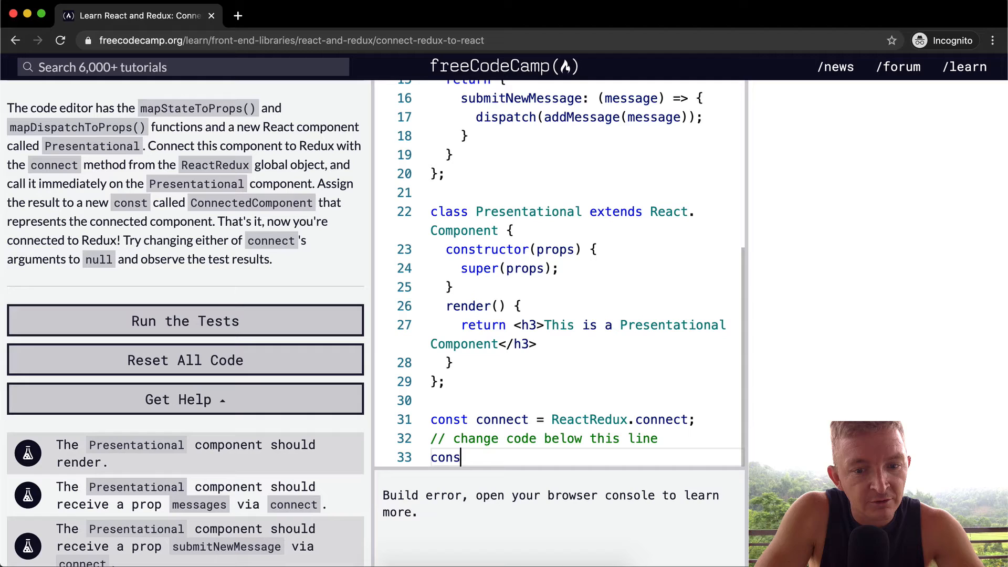
{"action": "type", "text": "t Conn"}
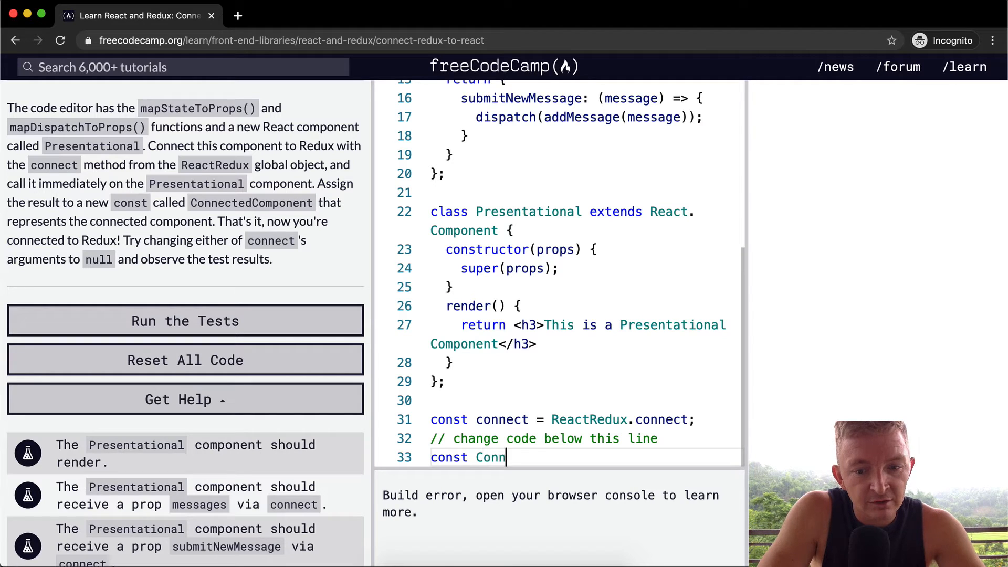
{"action": "type", "text": "ectedComp"}
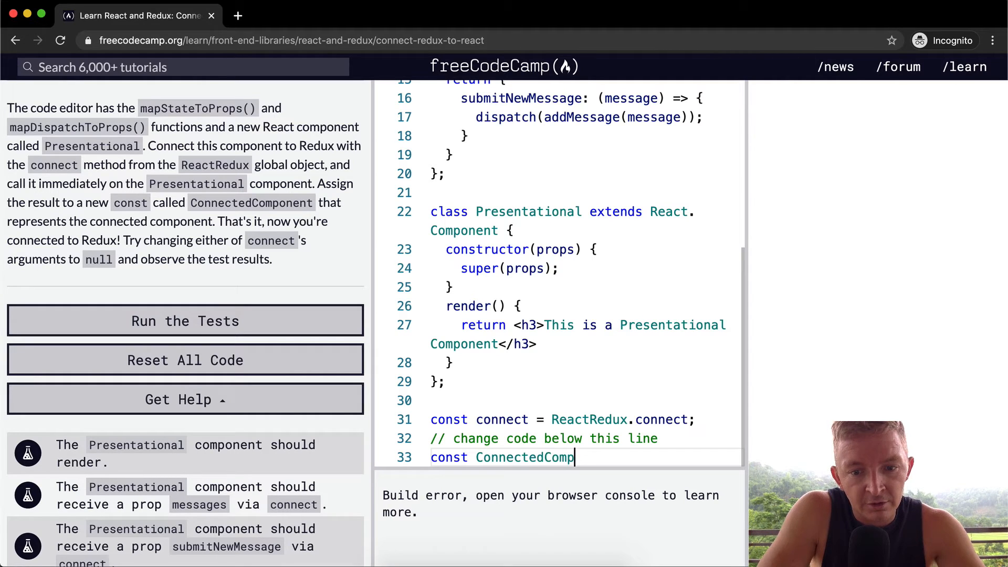
{"action": "type", "text": "onente"}
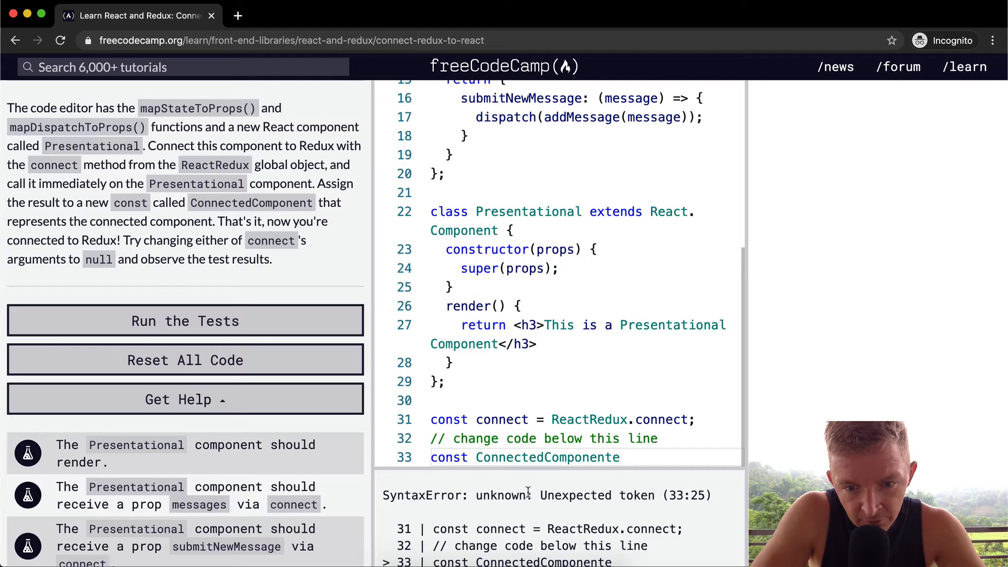
Make line 33 read 'const ConnectedComponent = connect(mapStateToProps, mapDispatchToProps)()'.
{"action": "key", "text": "BackSpace"}
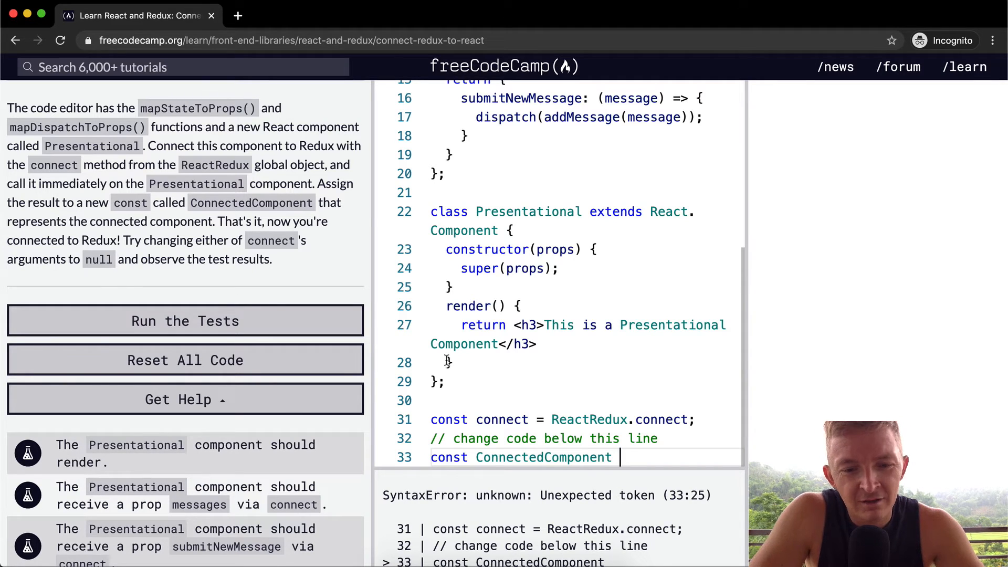
{"action": "type", "text": "="}
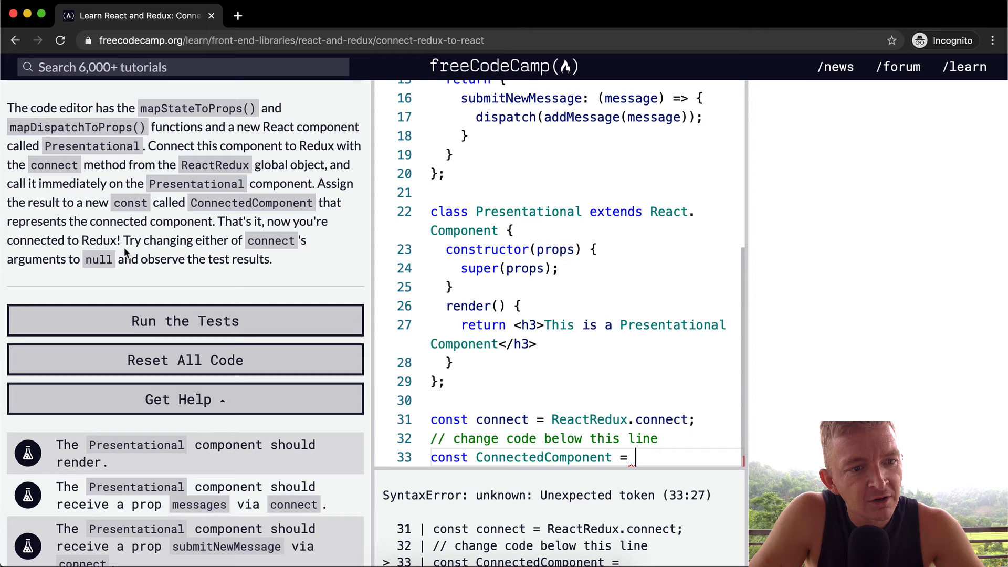
{"action": "scroll", "coordinate": [185, 236], "scroll_direction": "down", "scroll_amount": 1}
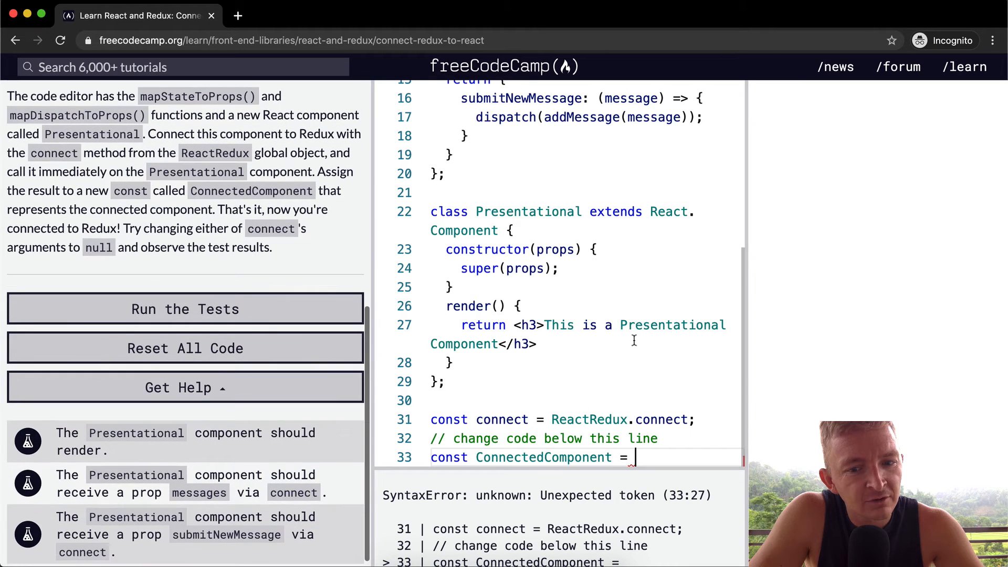
{"action": "scroll", "coordinate": [276, 235], "scroll_direction": "up", "scroll_amount": 5}
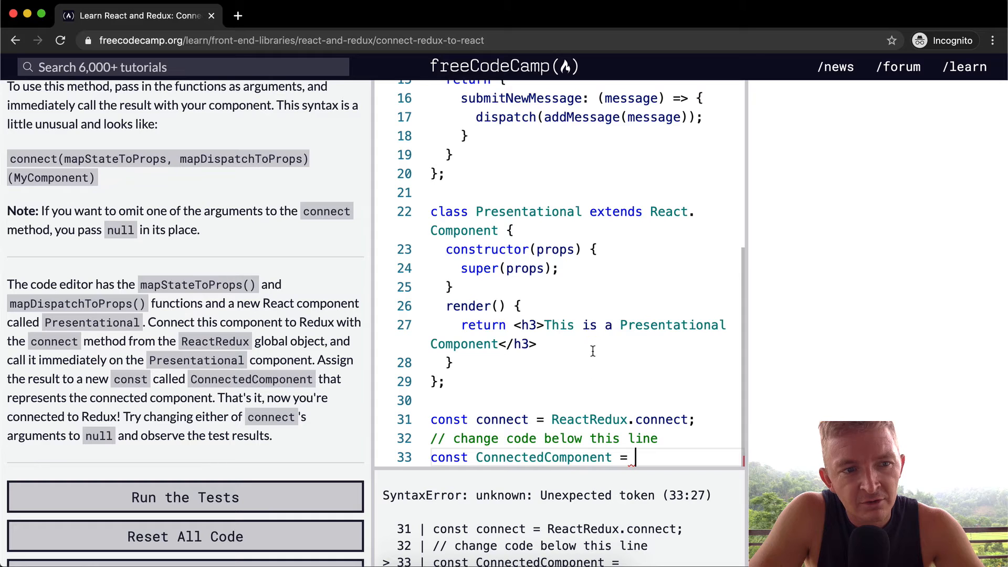
{"action": "type", "text": "connect()"}
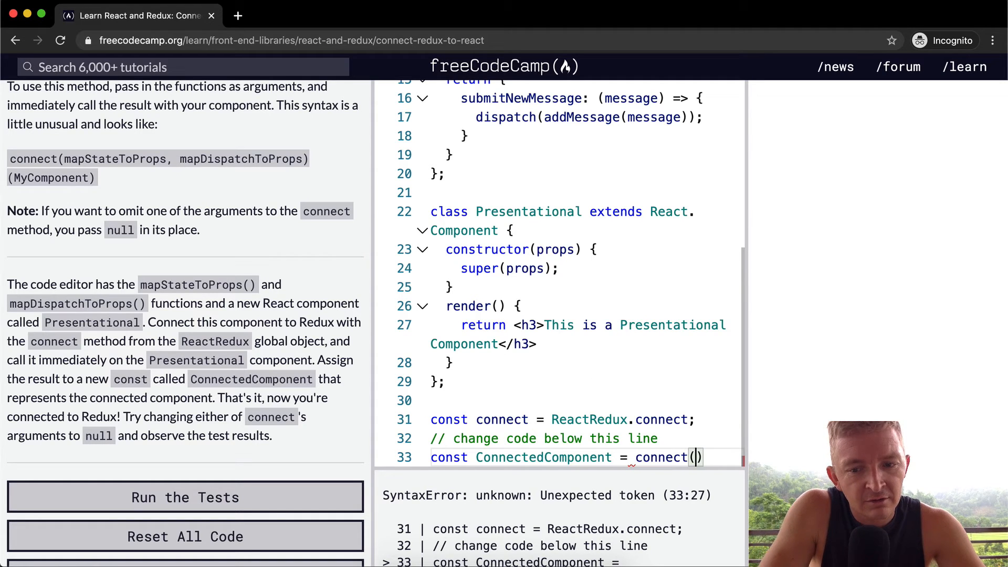
{"action": "type", "text": "mapState"}
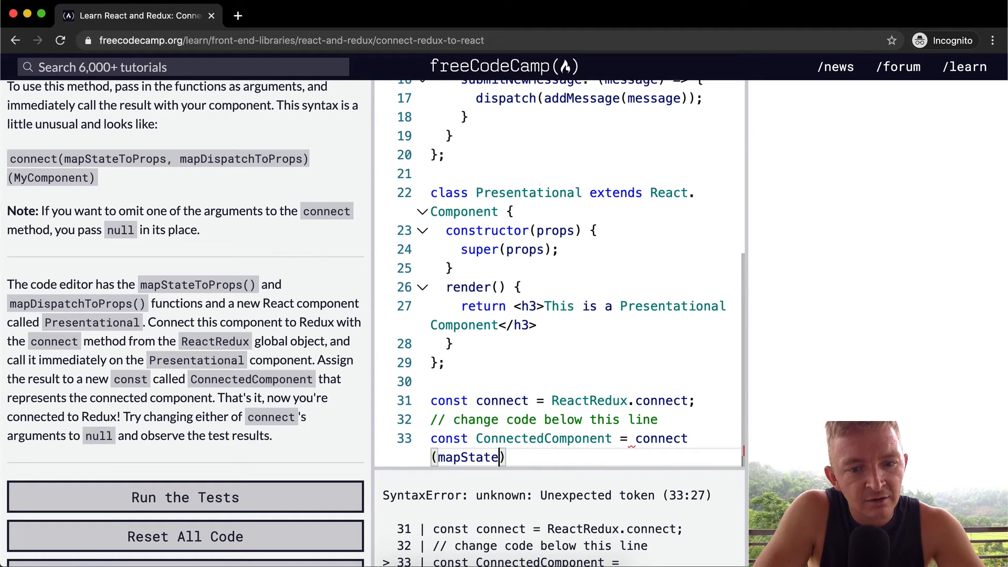
{"action": "type", "text": "ToProps, Ma"}
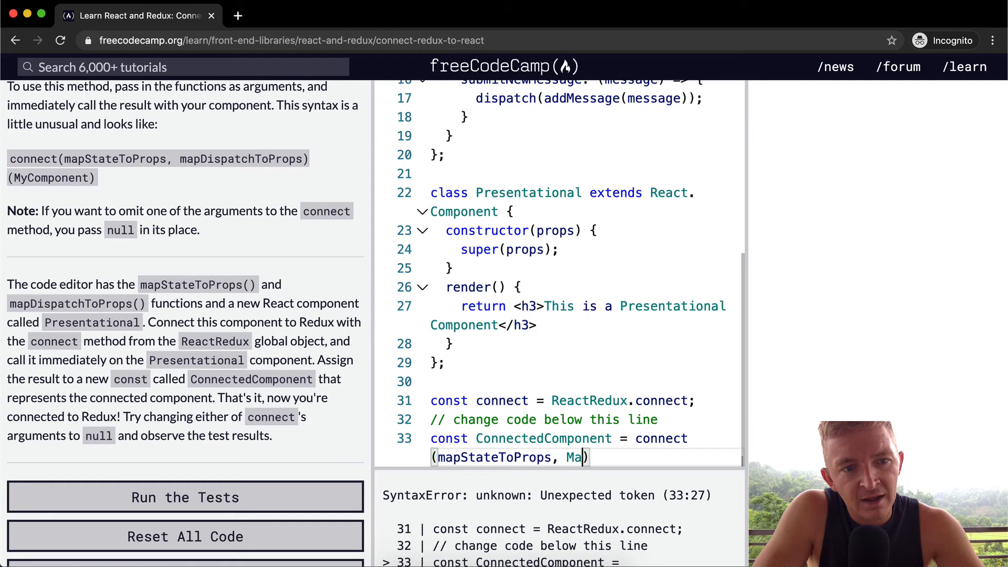
{"action": "key", "text": "BackSpace"}
{"action": "type", "text": "apDispat"}
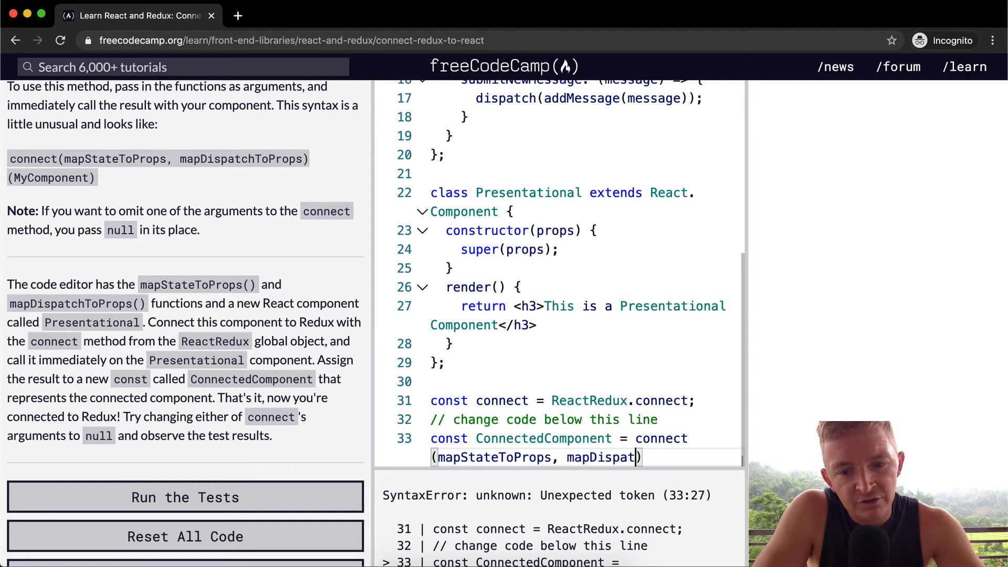
{"action": "type", "text": "chToProps"}
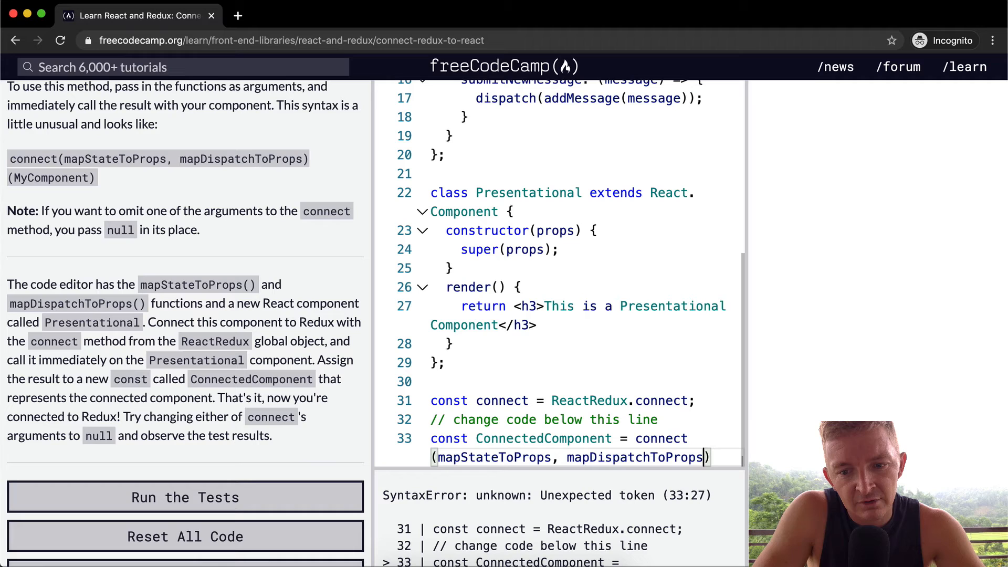
{"action": "key", "text": "Right"}
{"action": "type", "text": "("}
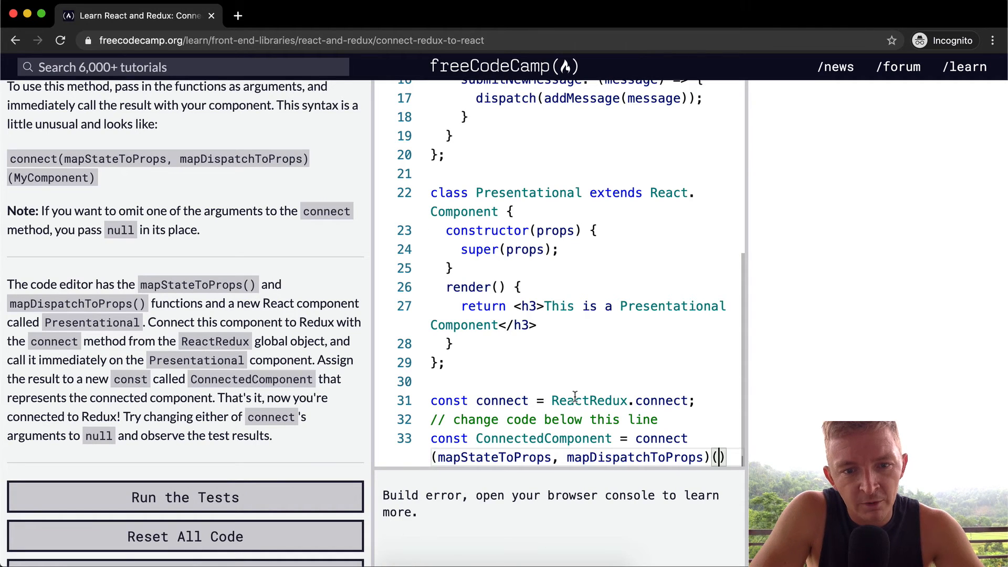
Paste 'Presentational' from line 22 into the empty second call on line 33.
{"action": "double_click", "coordinate": [540, 192]}
{"action": "key", "text": "super+c"}
{"action": "left_click", "coordinate": [717, 458]}
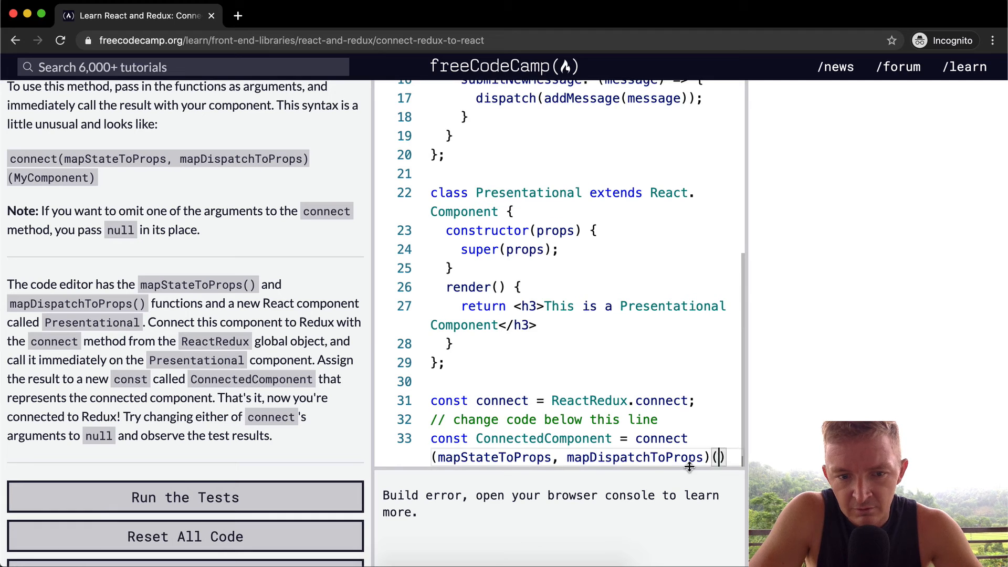
{"action": "key", "text": "super+v"}
Resize the editor pane to view line 33 in full, then restore the instructions width.
{"action": "left_click_drag", "start_coordinate": [374, 359], "coordinate": [23, 352]}
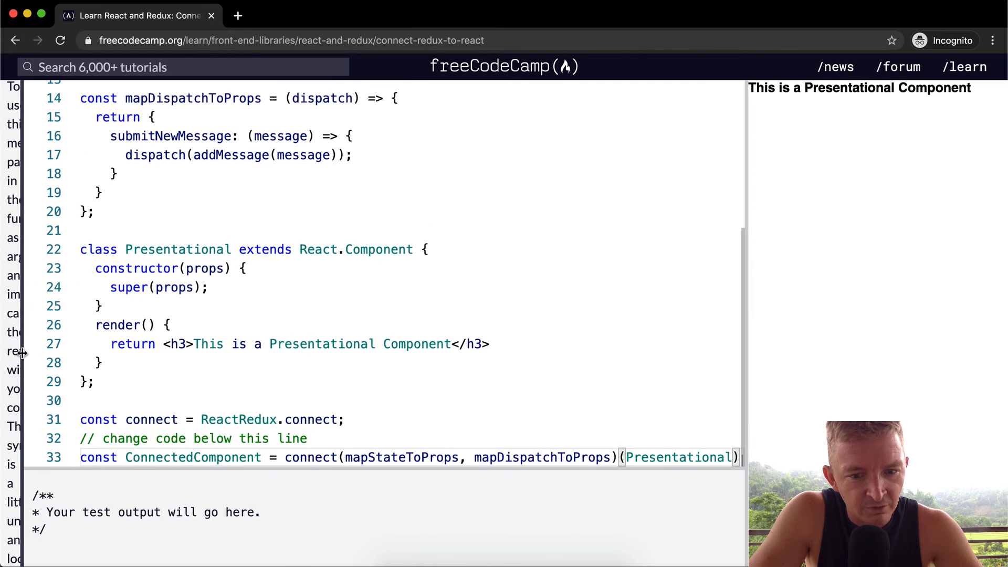
{"action": "left_click_drag", "start_coordinate": [23, 353], "coordinate": [264, 347]}
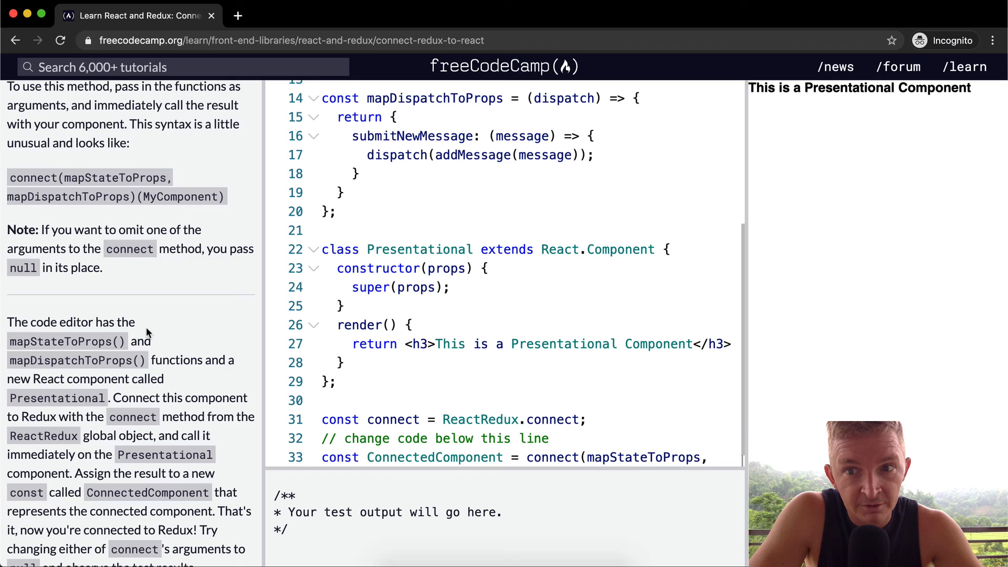
{"action": "scroll", "coordinate": [147, 331], "scroll_direction": "down", "scroll_amount": 5}
{"action": "left_click_drag", "start_coordinate": [805, 87], "coordinate": [977, 91]}
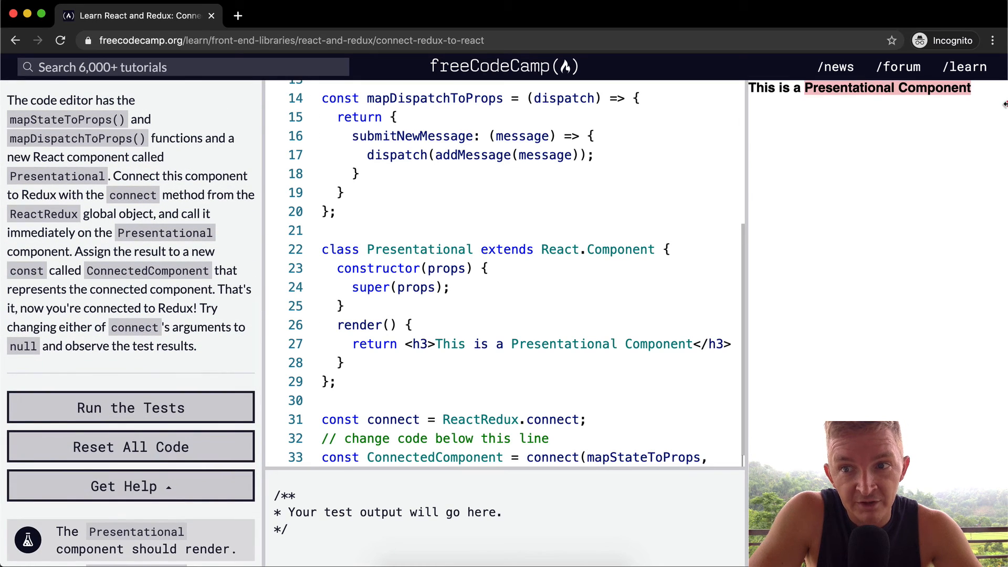
{"action": "left_click", "coordinate": [937, 169]}
{"action": "scroll", "coordinate": [357, 302], "scroll_direction": "down", "scroll_amount": 1}
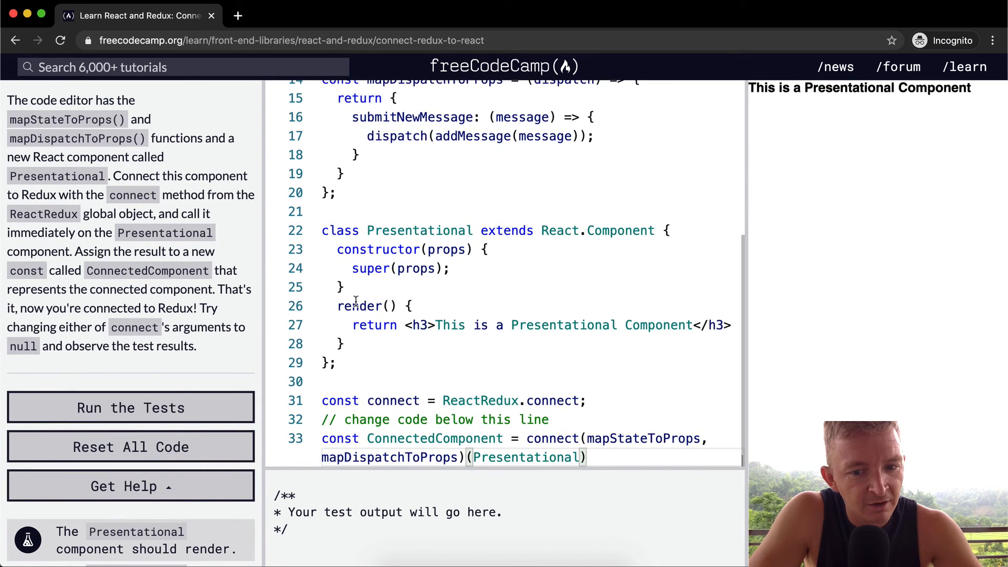
Run the tests on the finished connect call and dismiss the success dialog.
{"action": "left_click", "coordinate": [156, 418]}
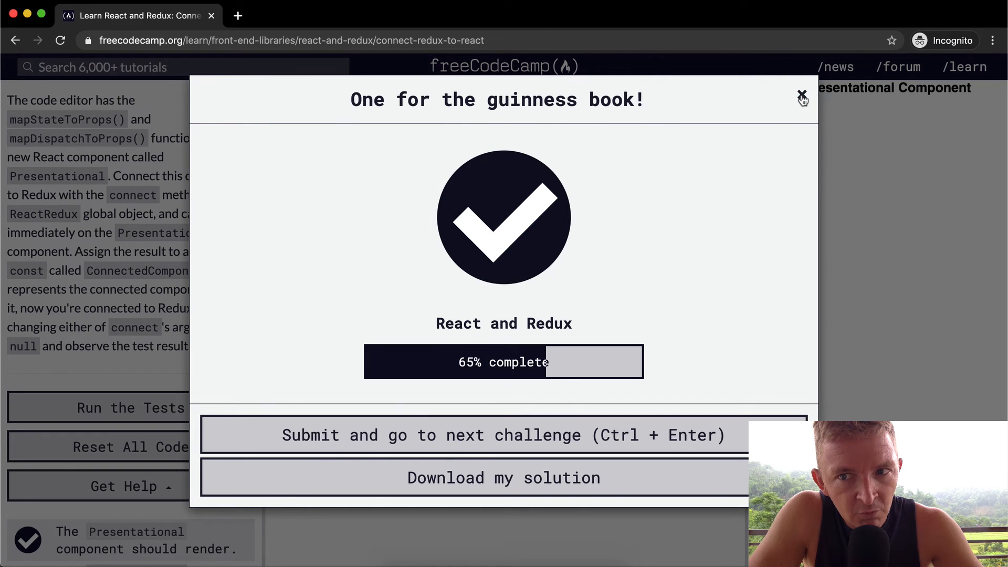
{"action": "left_click", "coordinate": [802, 95]}
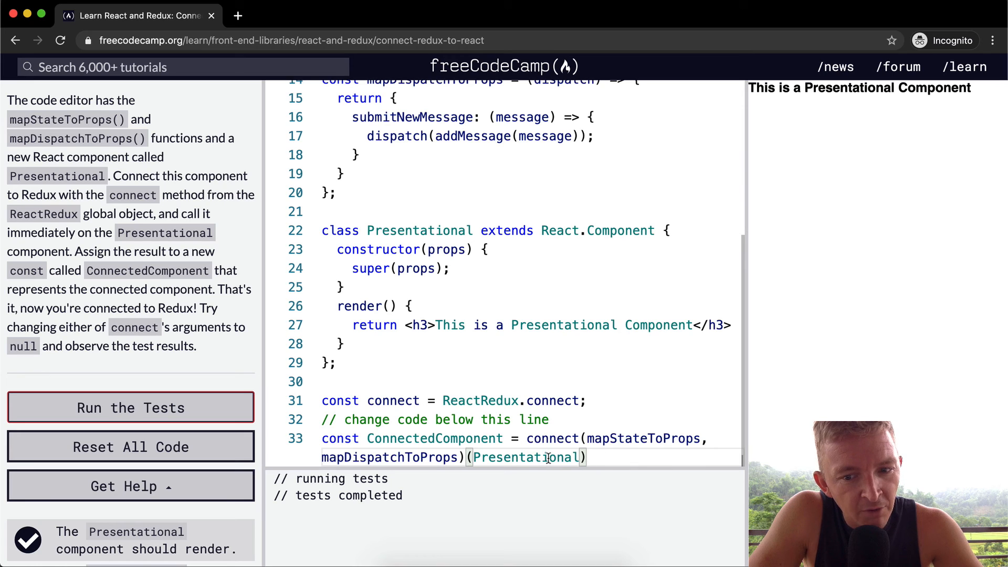
Highlight mapStateToProps and mapDispatchToProps as the two arguments, then rerun the tests.
{"action": "double_click", "coordinate": [630, 438]}
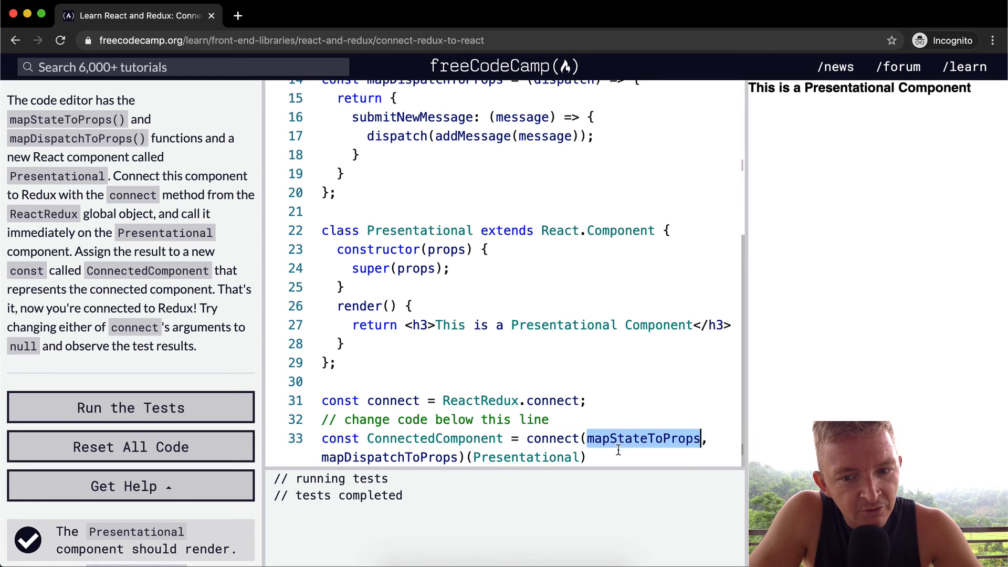
{"action": "double_click", "coordinate": [371, 458]}
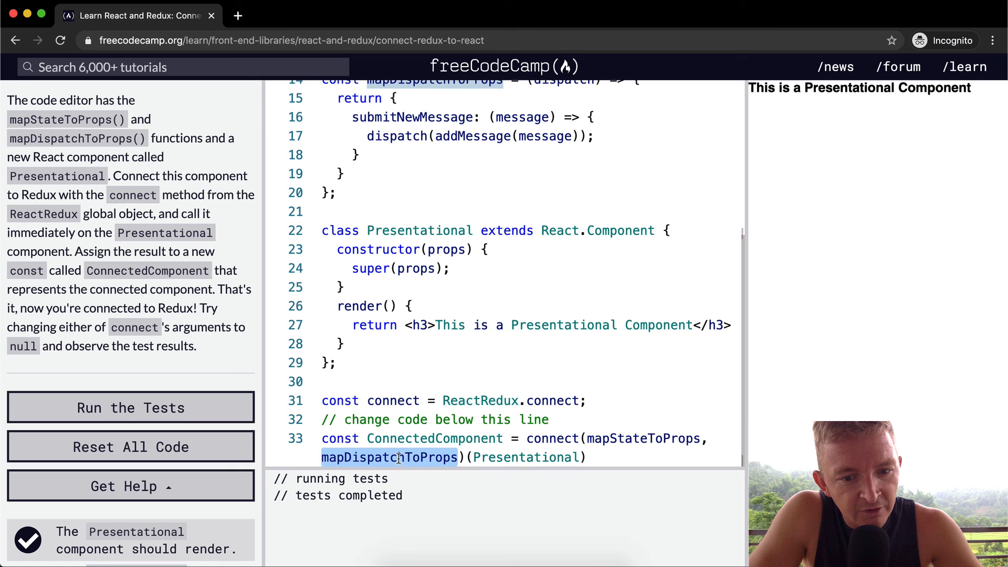
{"action": "left_click", "coordinate": [585, 458]}
{"action": "left_click", "coordinate": [157, 408]}
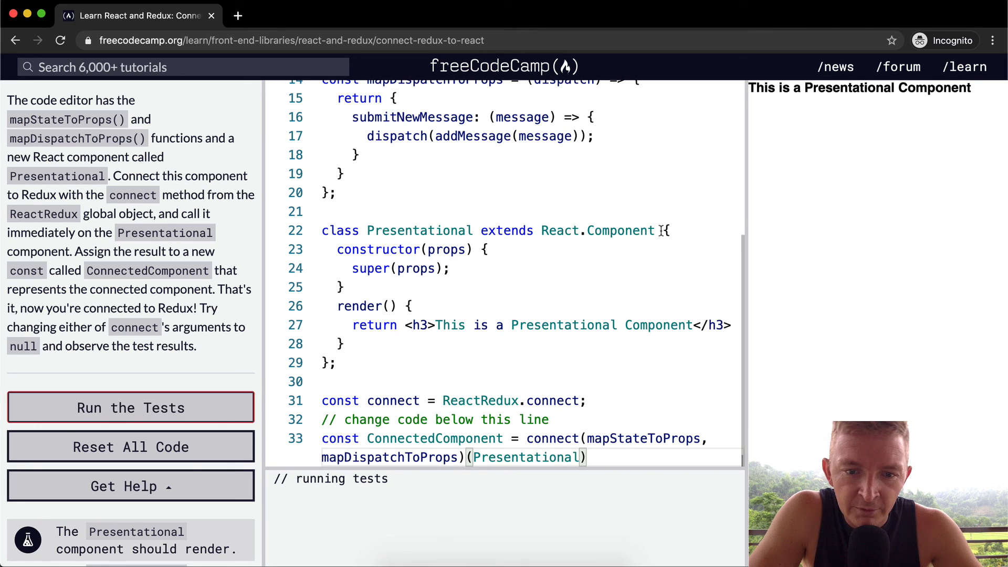